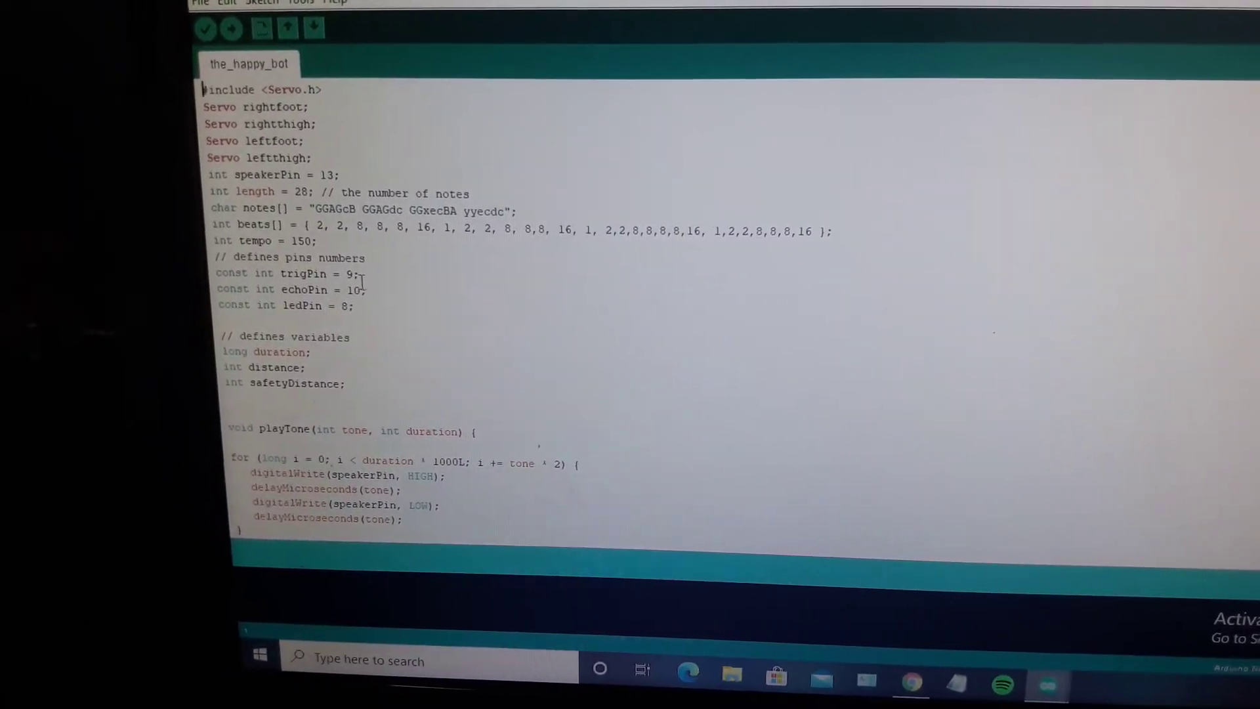
scroll(300, 372, "down", 1)
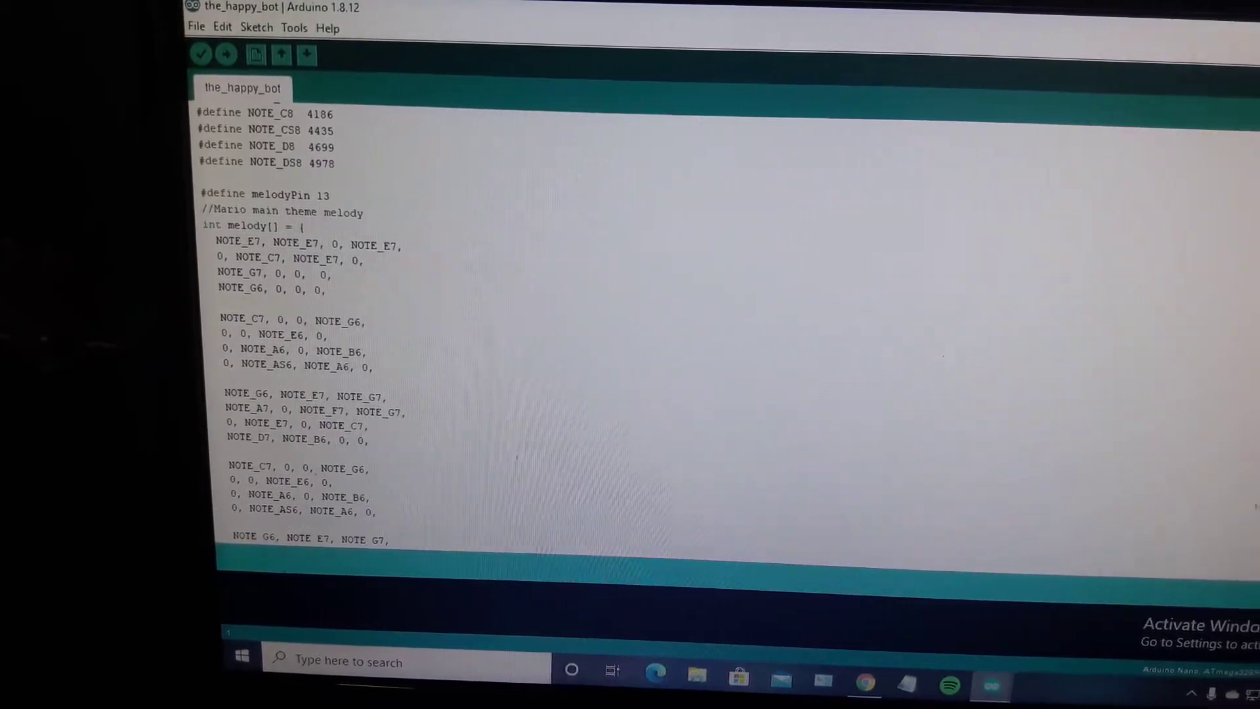
scroll(631, 325, "down", 3)
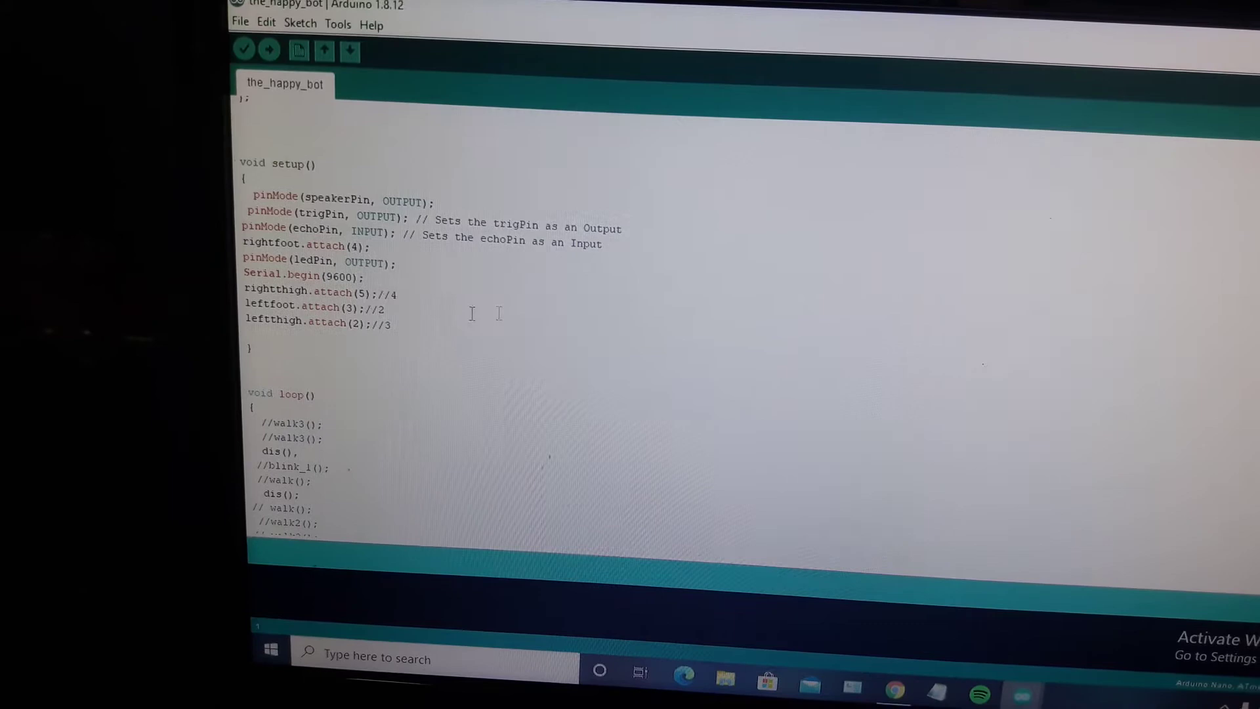
scroll(472, 313, "down", 2)
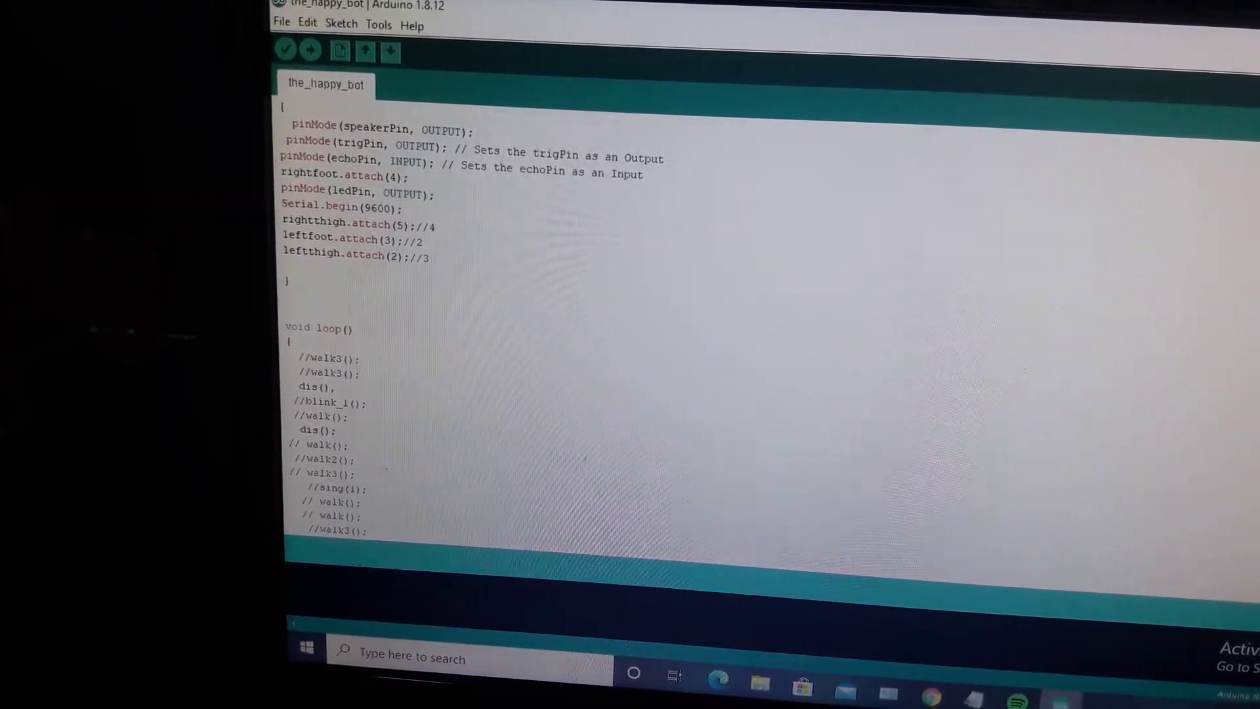
scroll(631, 325, "down", 1)
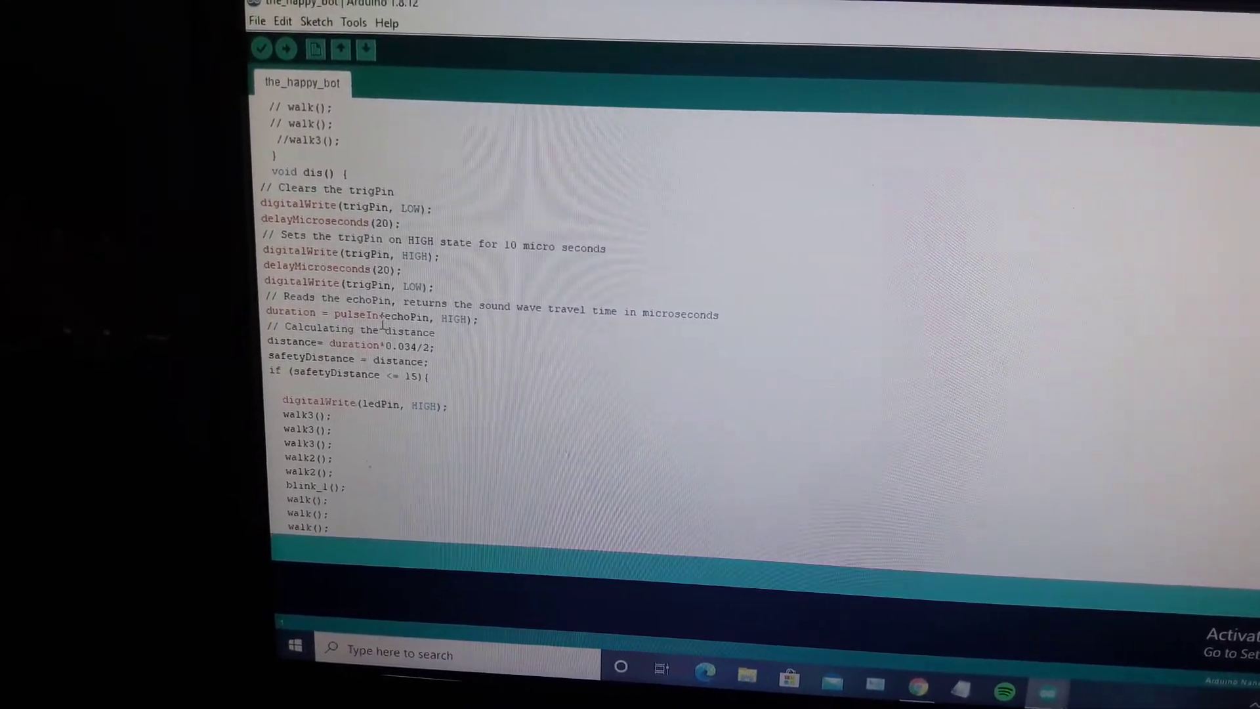
scroll(392, 329, "down", 1)
scroll(393, 329, "down", 2)
scroll(392, 328, "down", 2)
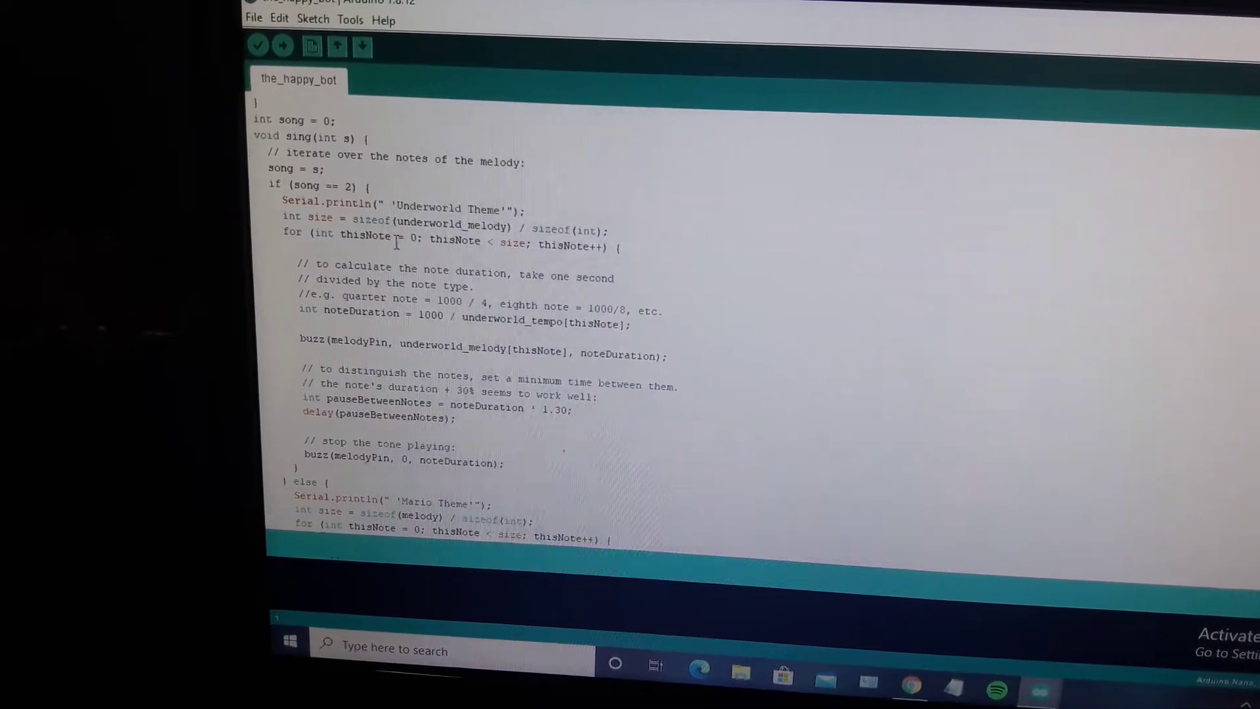
scroll(402, 270, "down", 2)
scroll(402, 271, "down", 2)
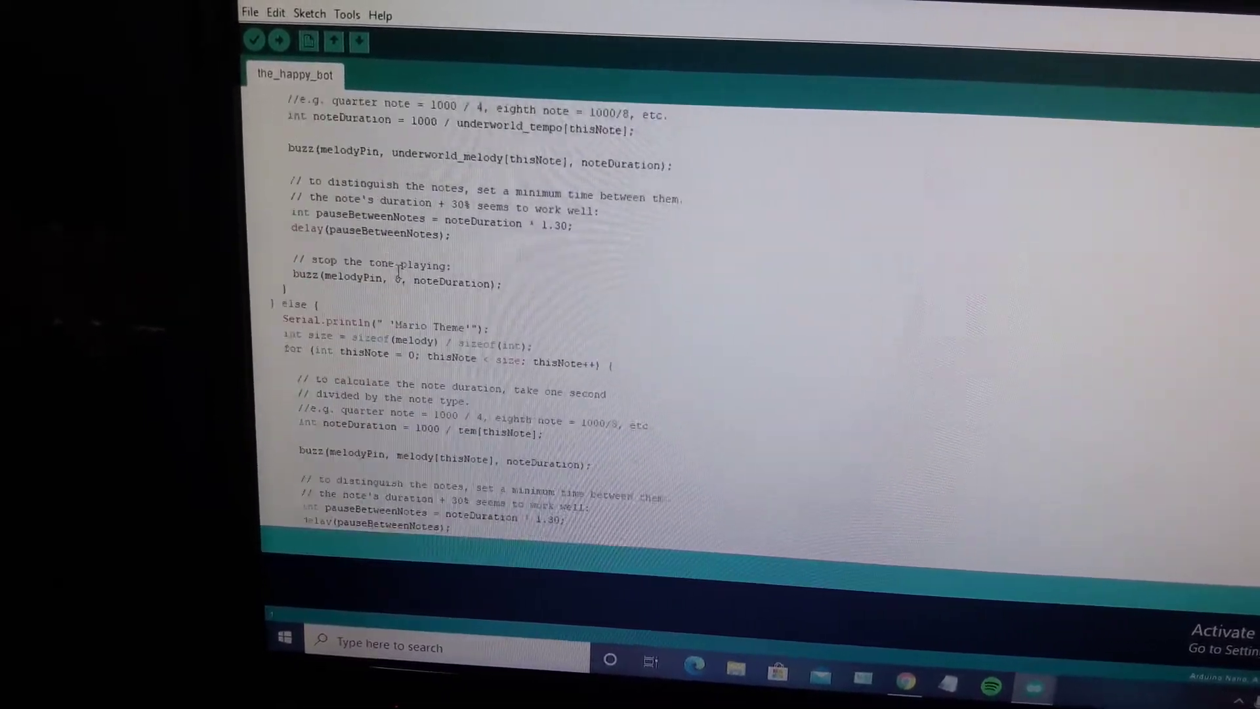
scroll(402, 271, "down", 1)
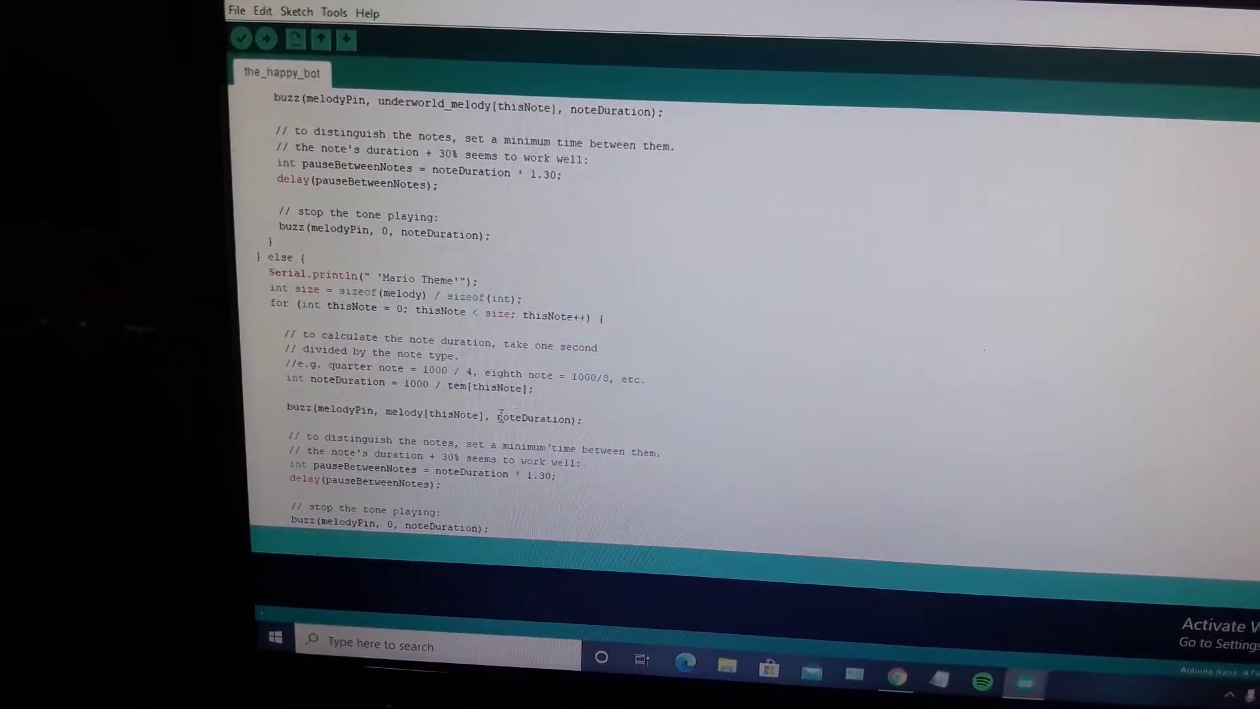
scroll(430, 449, "down", 1)
scroll(429, 449, "down", 4)
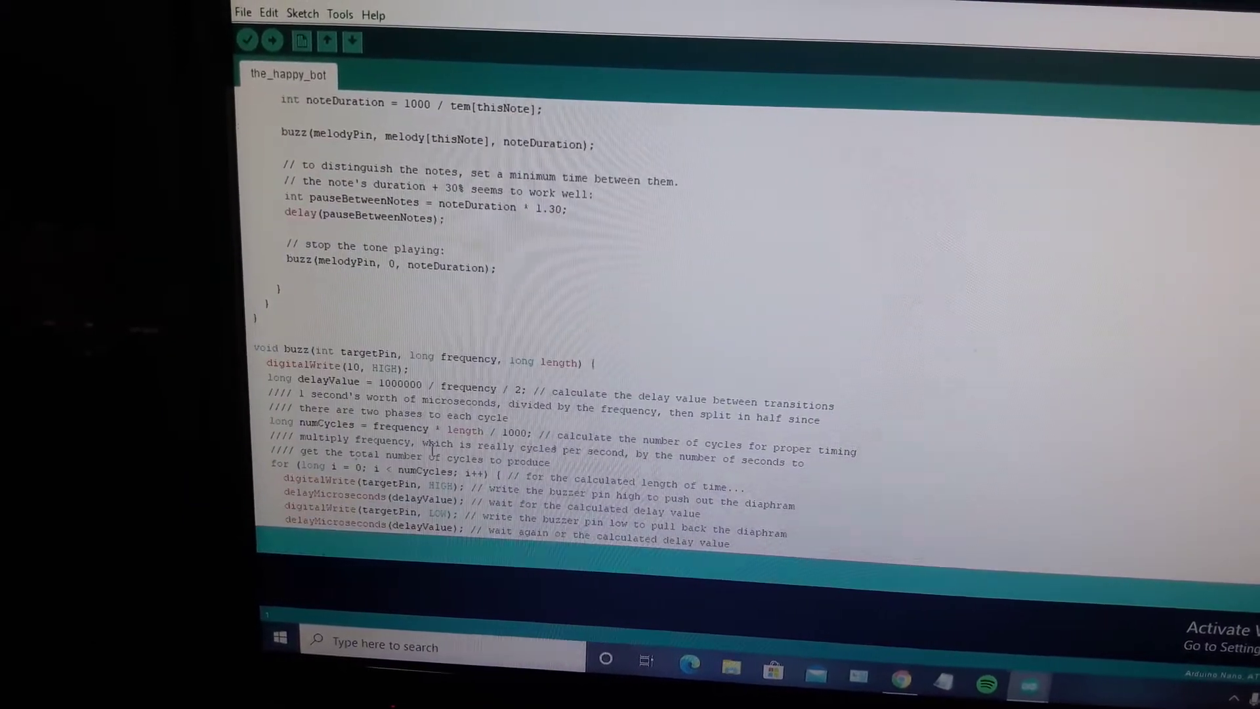
scroll(429, 449, "down", 2)
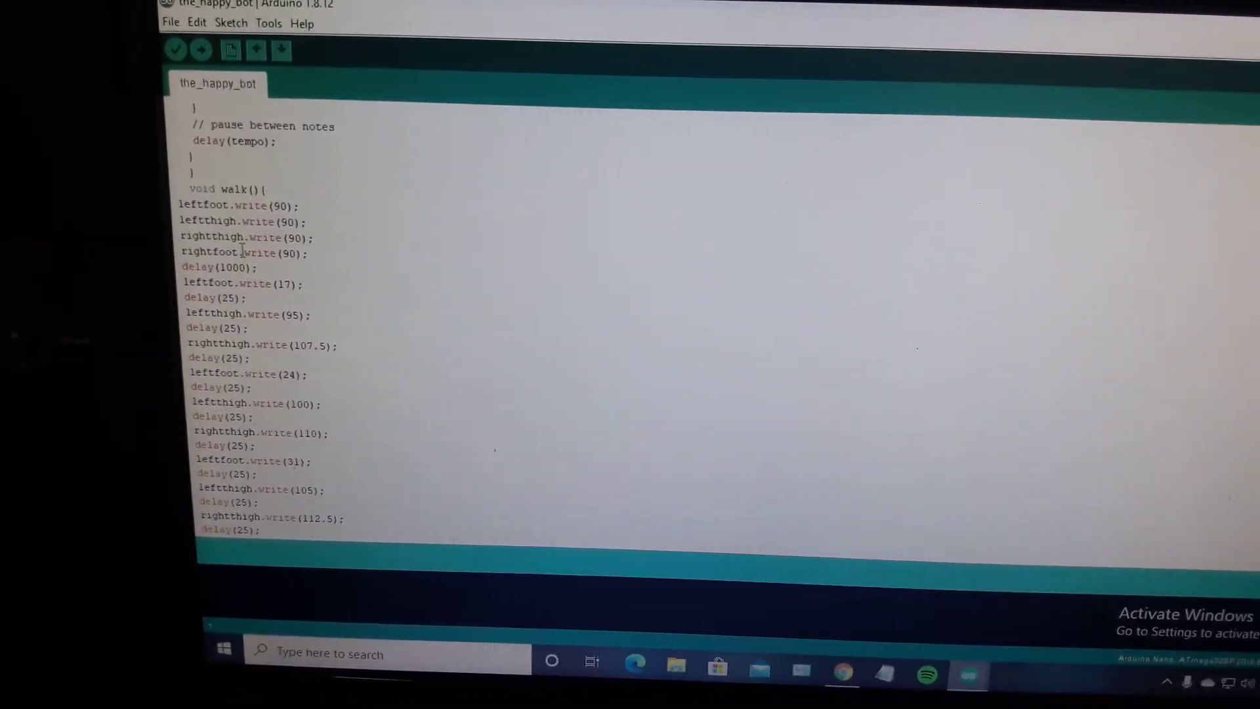
scroll(246, 256, "down", 3)
scroll(296, 296, "down", 3)
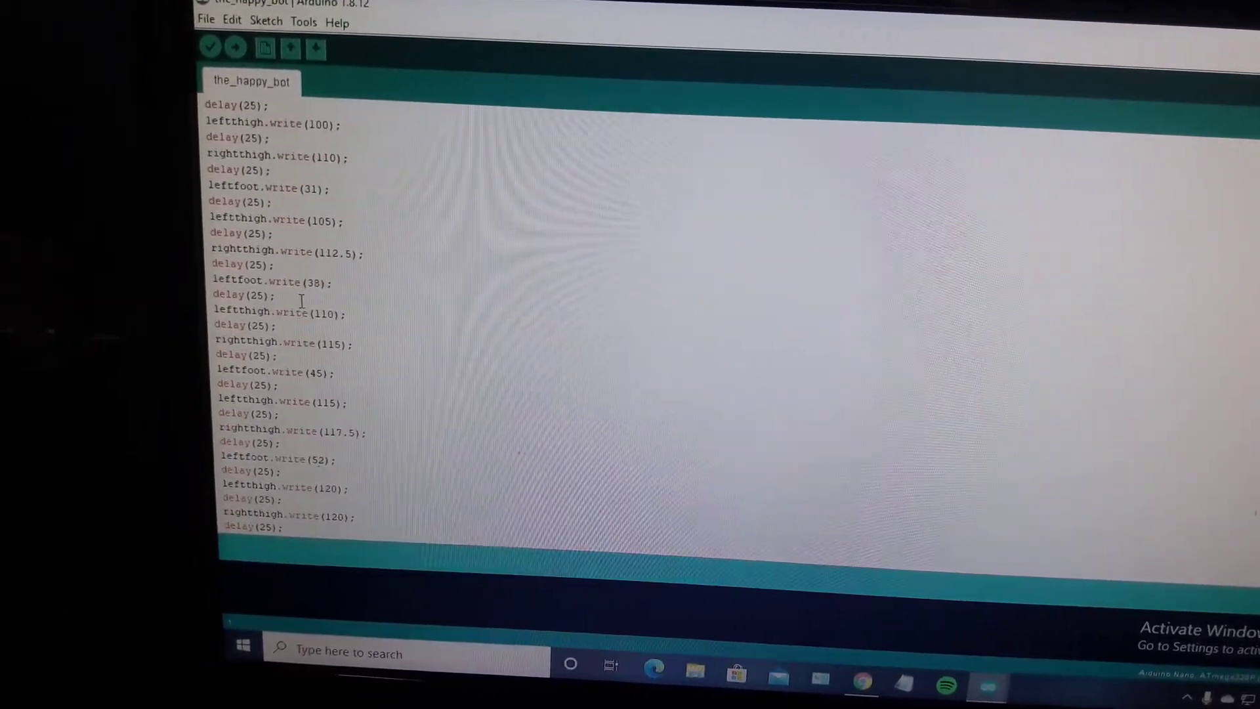
scroll(307, 303, "down", 4)
scroll(306, 303, "down", 6)
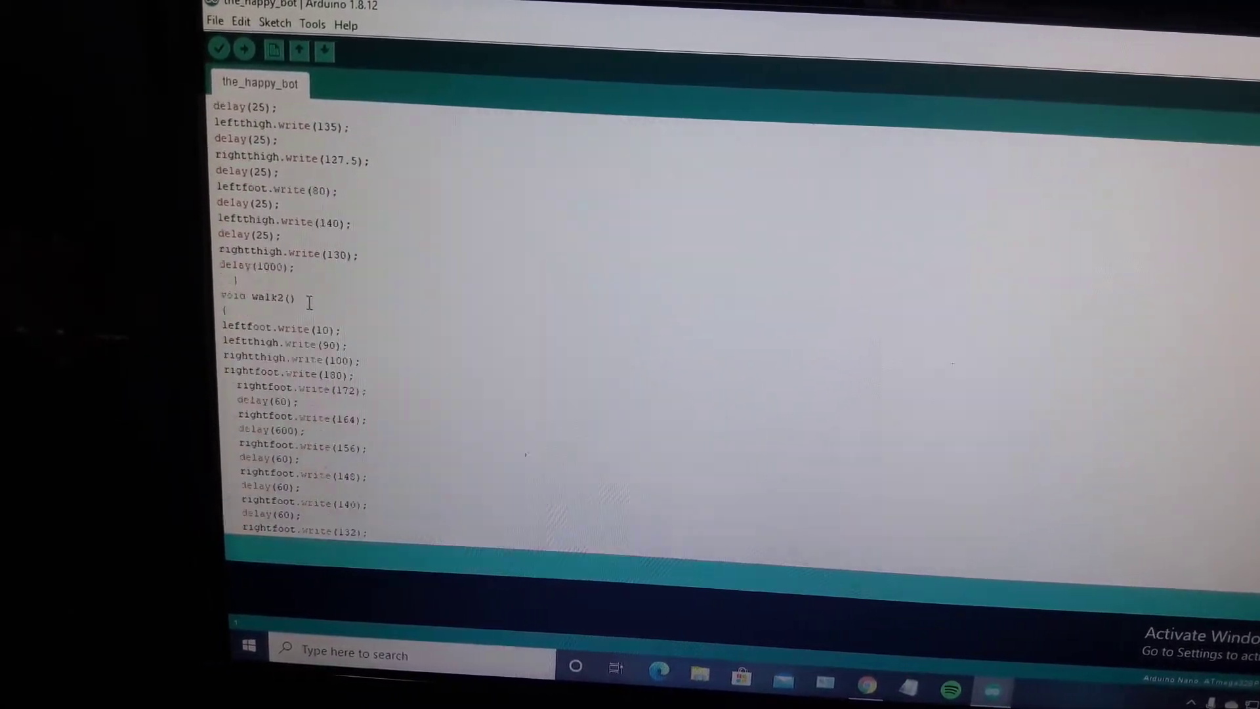